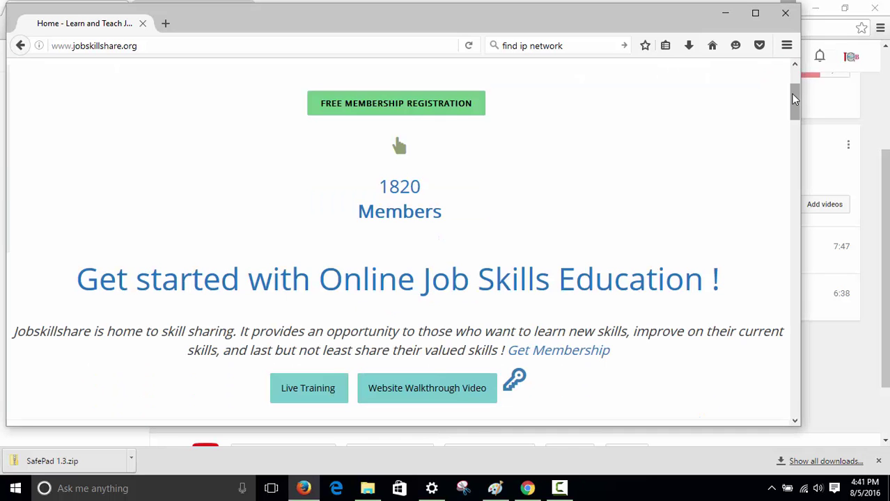
Bring the YouTube IT Tools playlist window to the front
{"action": "scroll", "coordinate": [791, 69], "scroll_direction": "up", "scroll_amount": 2}
{"action": "left_click_drag", "start_coordinate": [798, 89], "coordinate": [827, 178]}
{"action": "left_click", "coordinate": [828, 179]}
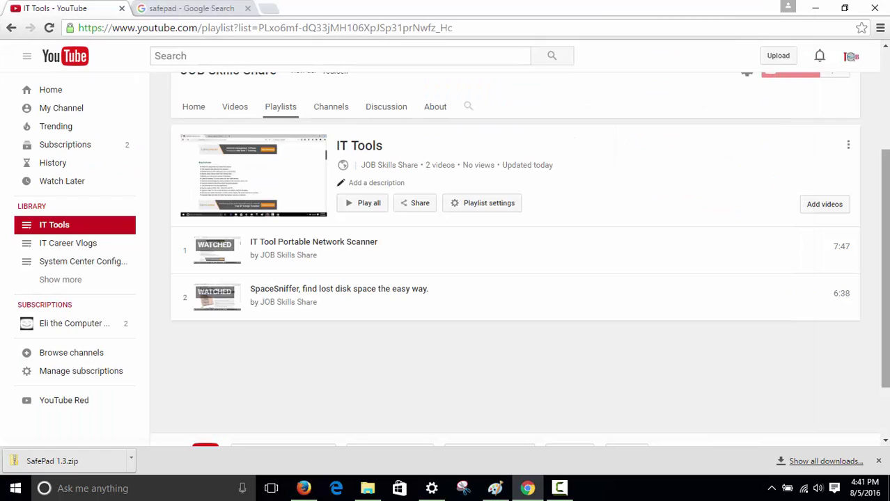
Open the JOB Skills Share channel page, then move to the 'safepad - Google Search' results
{"action": "scroll", "coordinate": [515, 257], "scroll_direction": "up", "scroll_amount": 3}
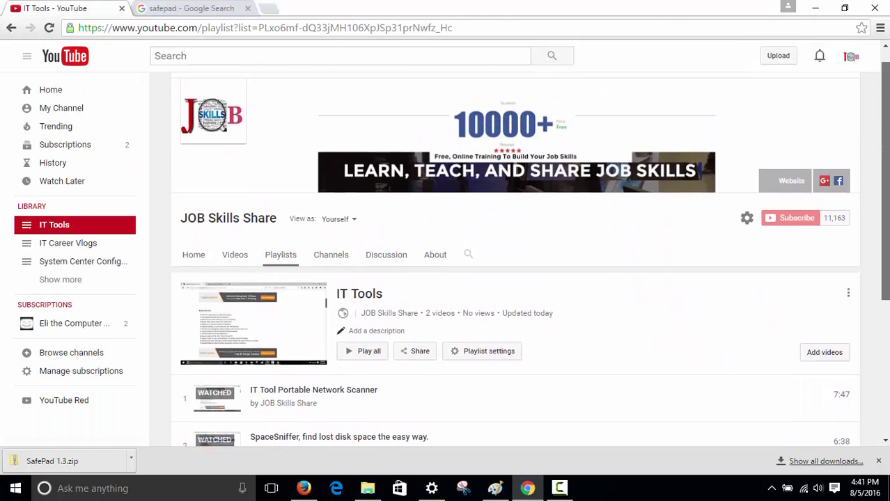
{"action": "scroll", "coordinate": [885, 144], "scroll_direction": "down", "scroll_amount": 2}
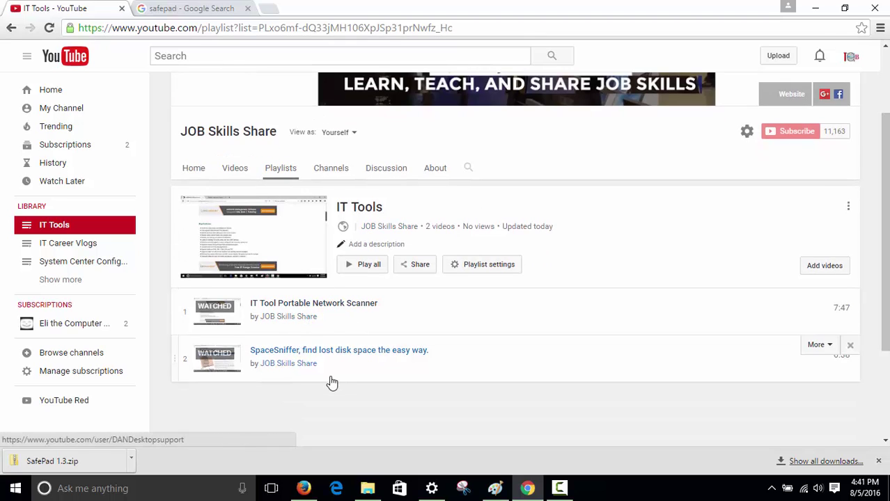
{"action": "left_click", "coordinate": [313, 365]}
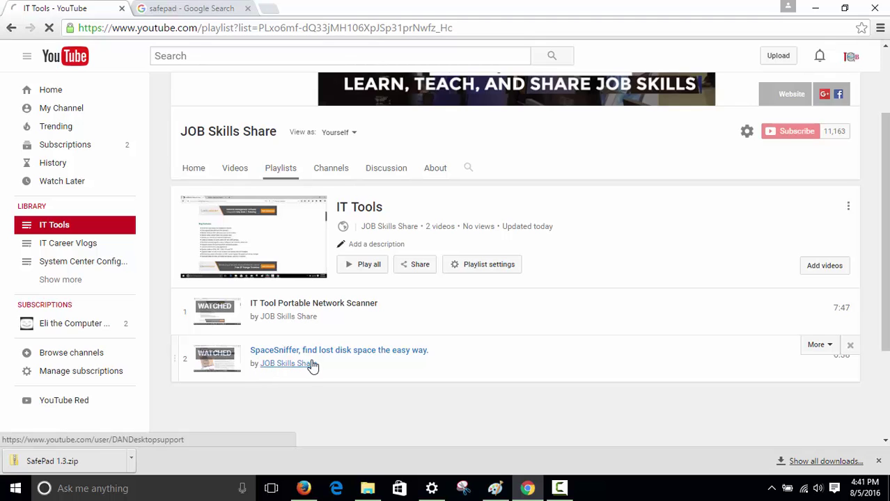
{"action": "left_click", "coordinate": [185, 7]}
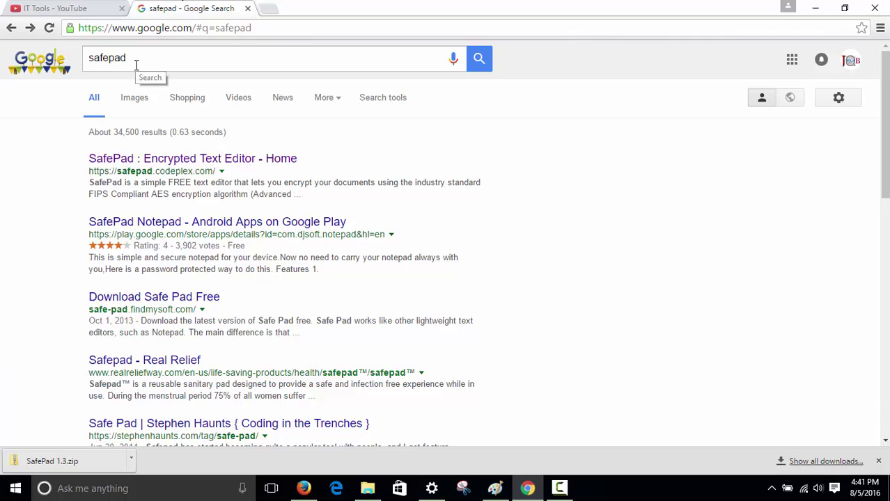
Open the 'SafePad : Encrypted Text Editor - Home' CodePlex page and get SafePad 1.3.zip
{"action": "left_click", "coordinate": [150, 160]}
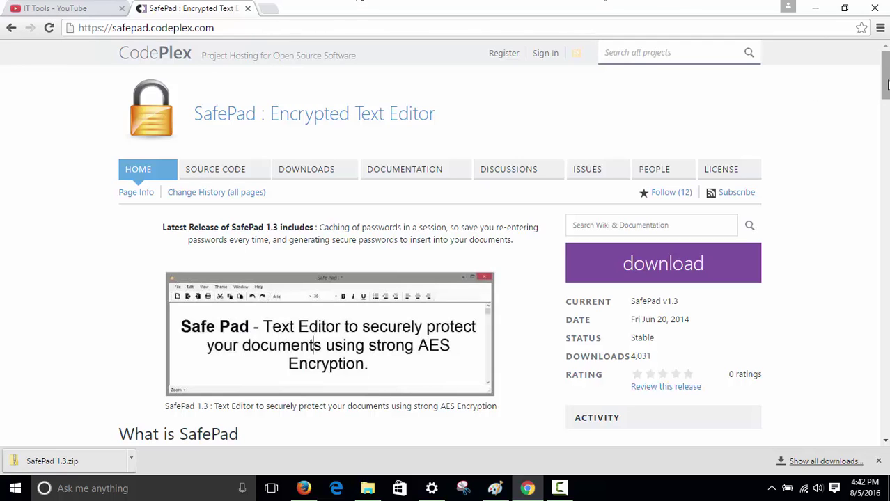
{"action": "left_click_drag", "start_coordinate": [886, 72], "coordinate": [875, 221]}
{"action": "scroll", "coordinate": [875, 221], "scroll_direction": "up", "scroll_amount": 15}
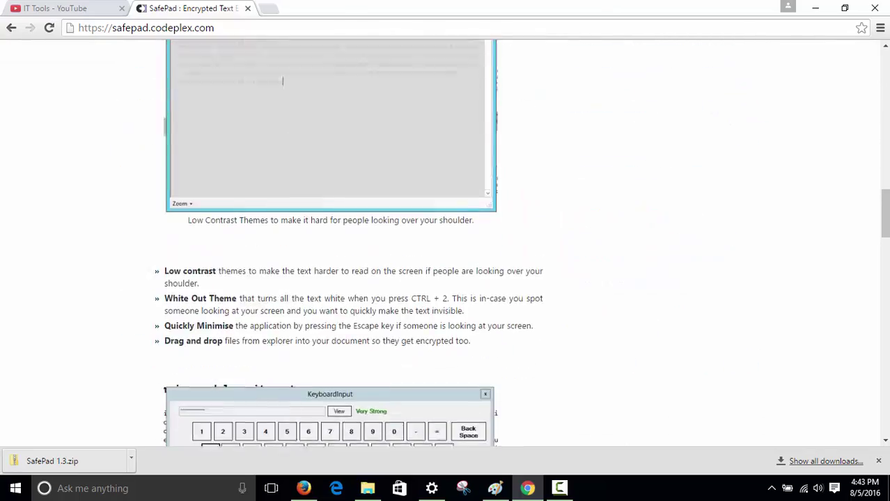
{"action": "key", "text": "ctrl+a"}
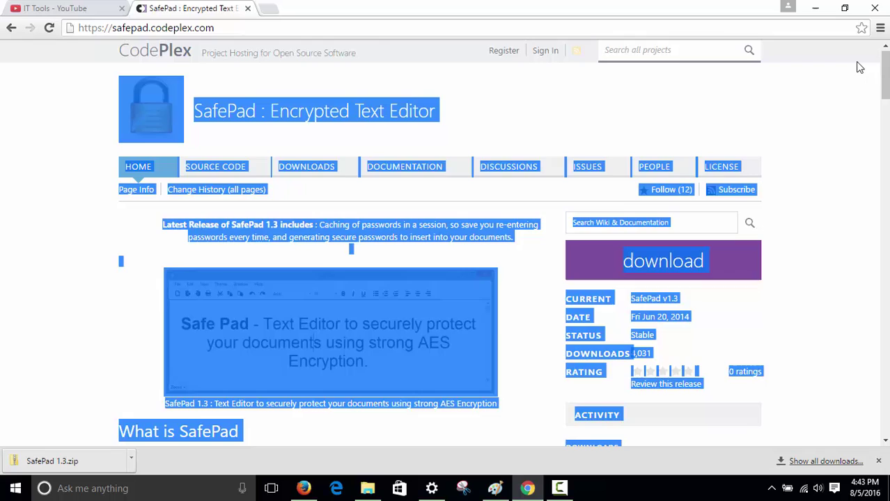
{"action": "left_click", "coordinate": [860, 89]}
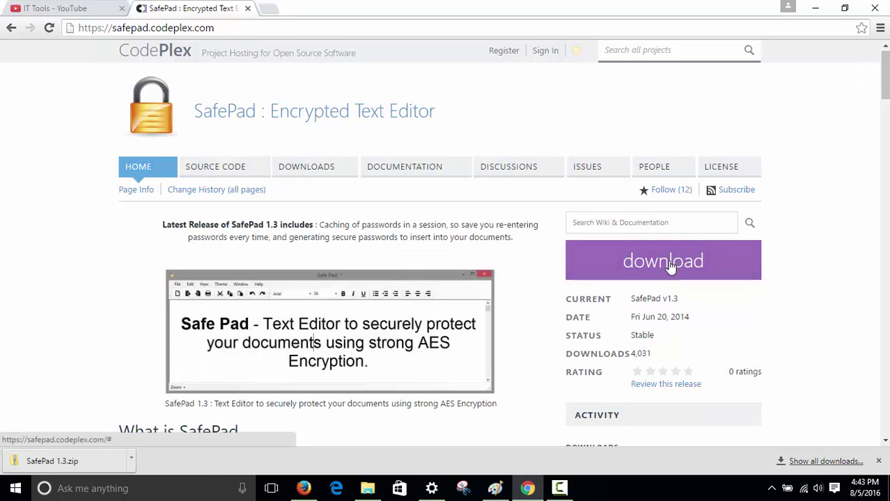
Show the downloaded SafePad 1.3.zip in its Downloads folder
{"action": "left_click", "coordinate": [133, 468]}
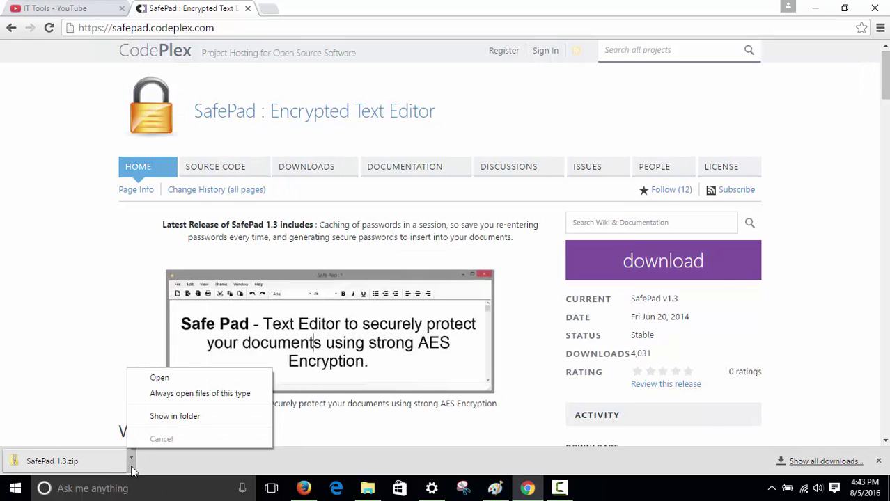
{"action": "left_click", "coordinate": [167, 423]}
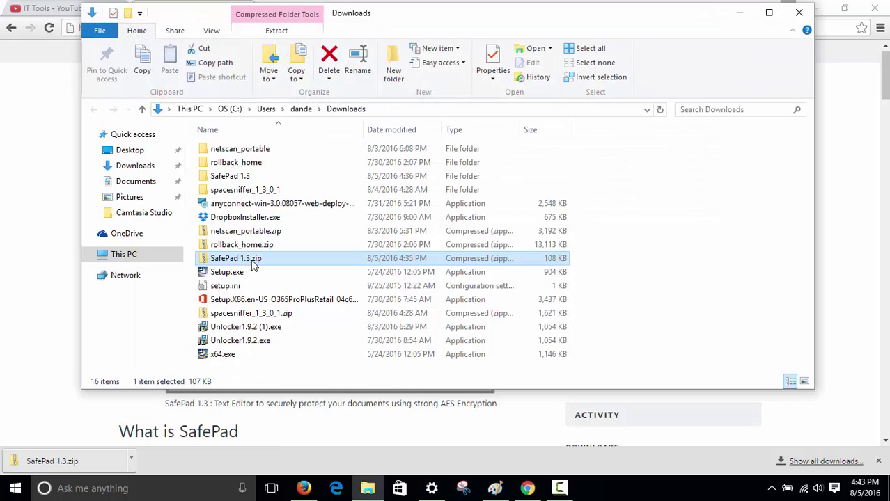
{"action": "right_click", "coordinate": [230, 263]}
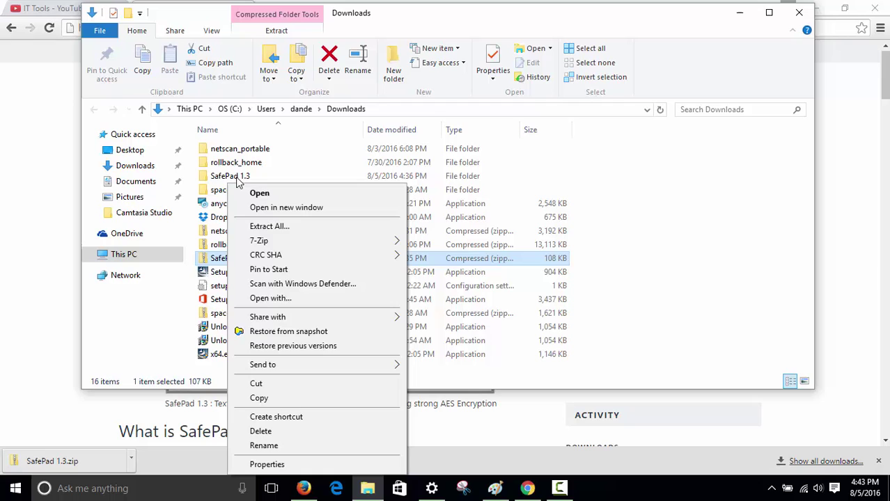
{"action": "left_click", "coordinate": [233, 178]}
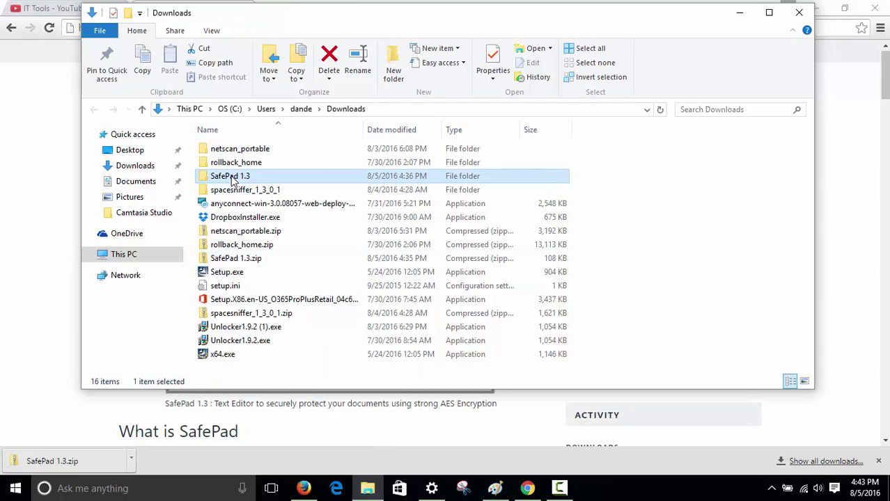
Open the extracted SafePad 1.3 folder and launch SafePad.exe
{"action": "double_click", "coordinate": [232, 179]}
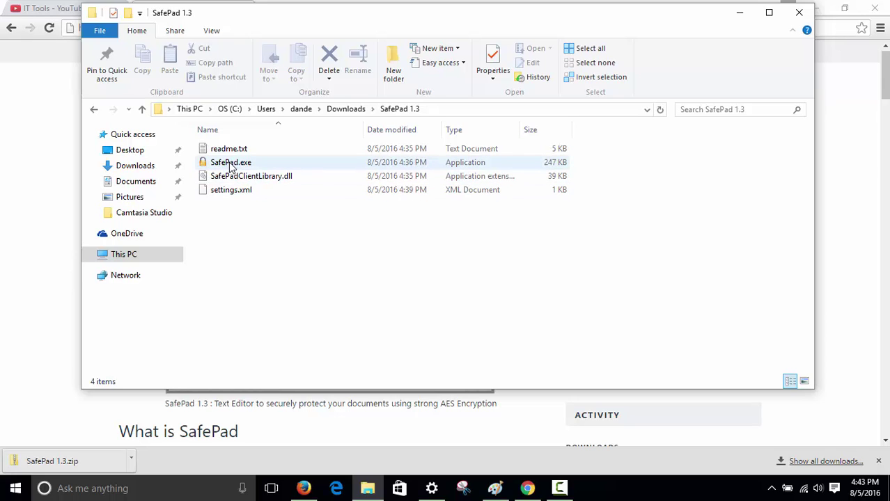
{"action": "left_click", "coordinate": [228, 169]}
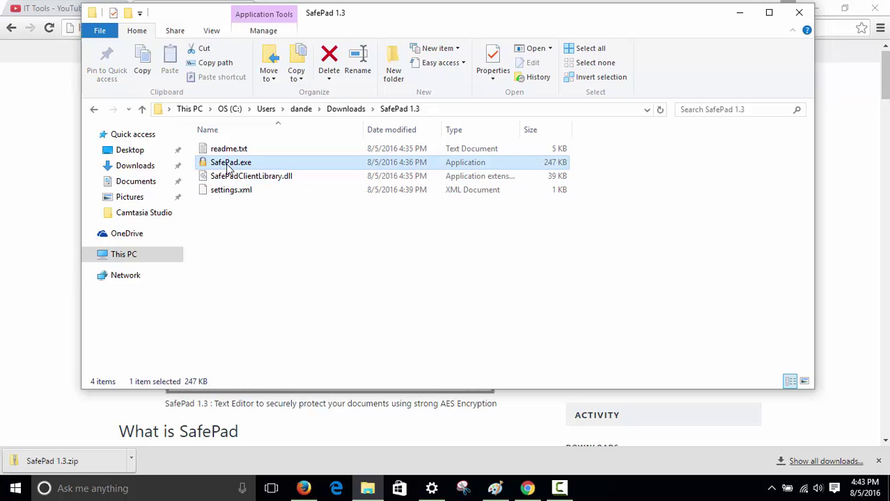
{"action": "double_click", "coordinate": [228, 168]}
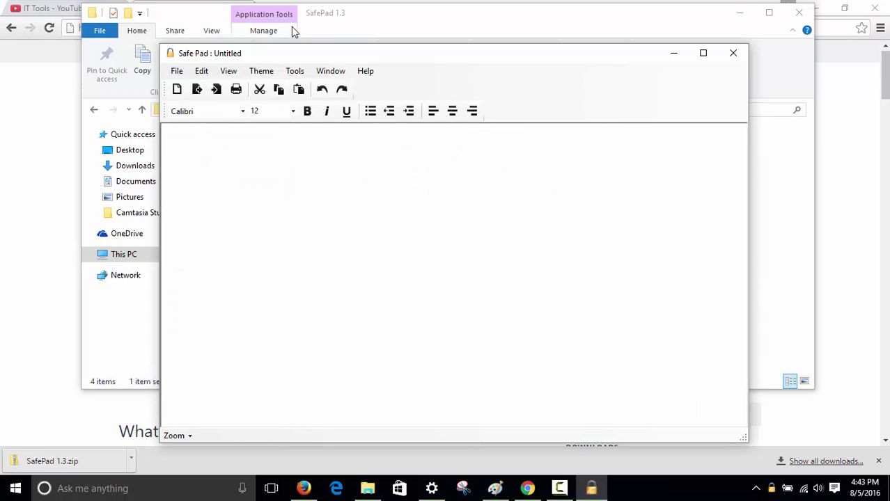
Type 'user:' in the new note and make it a bullet point
{"action": "left_click_drag", "start_coordinate": [318, 55], "coordinate": [292, 46]}
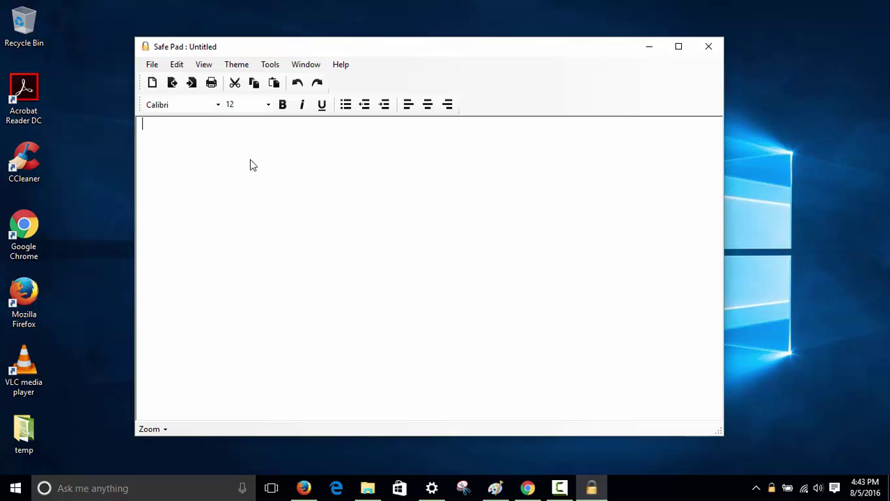
{"action": "type", "text": "userL"}
{"action": "key", "text": "BackSpace"}
{"action": "type", "text": ":"}
{"action": "left_click", "coordinate": [344, 111]}
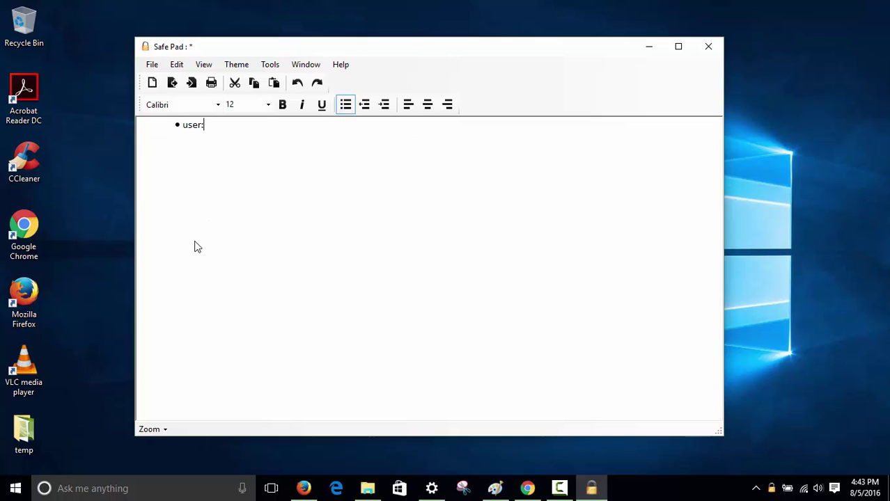
After browsing the menus, add the 'pass:' bullet with a password
{"action": "left_click", "coordinate": [151, 66]}
{"action": "mouse_move", "coordinate": [170, 72]}
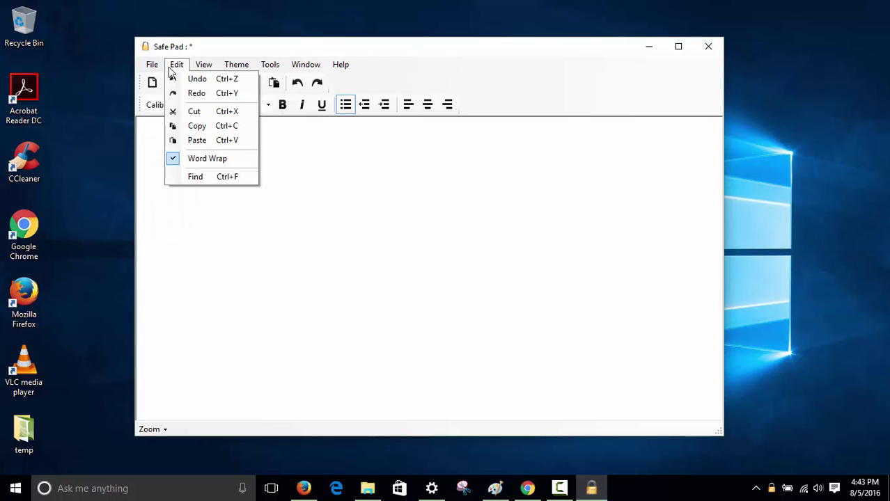
{"action": "mouse_move", "coordinate": [236, 70]}
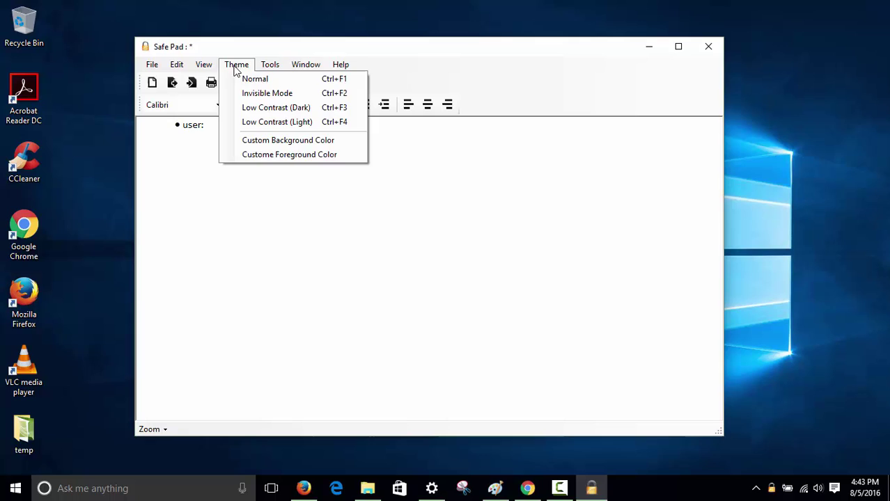
{"action": "mouse_move", "coordinate": [312, 72]}
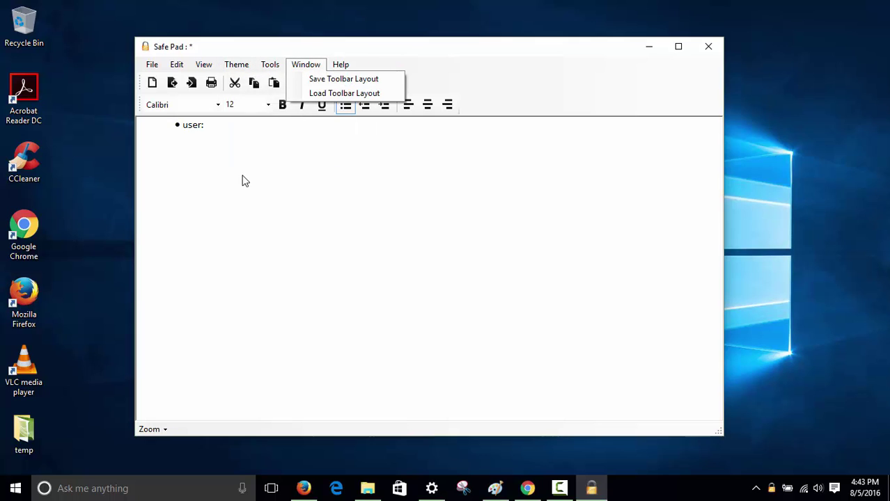
{"action": "left_click", "coordinate": [445, 56]}
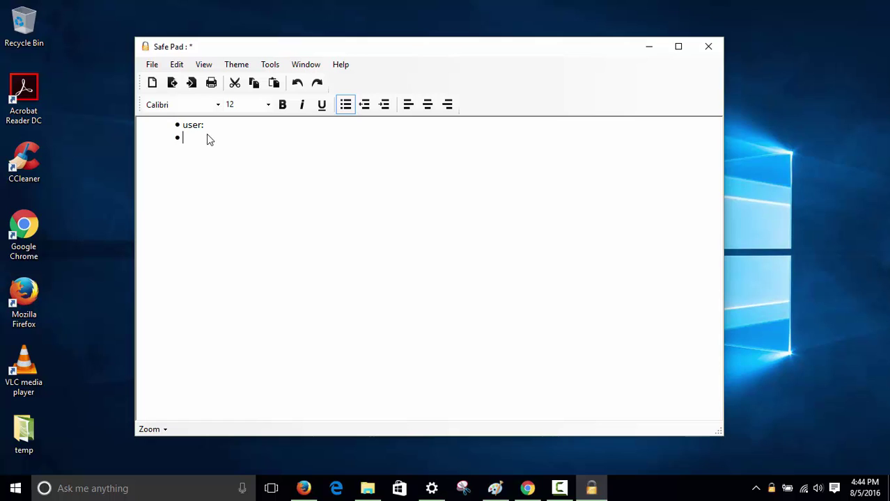
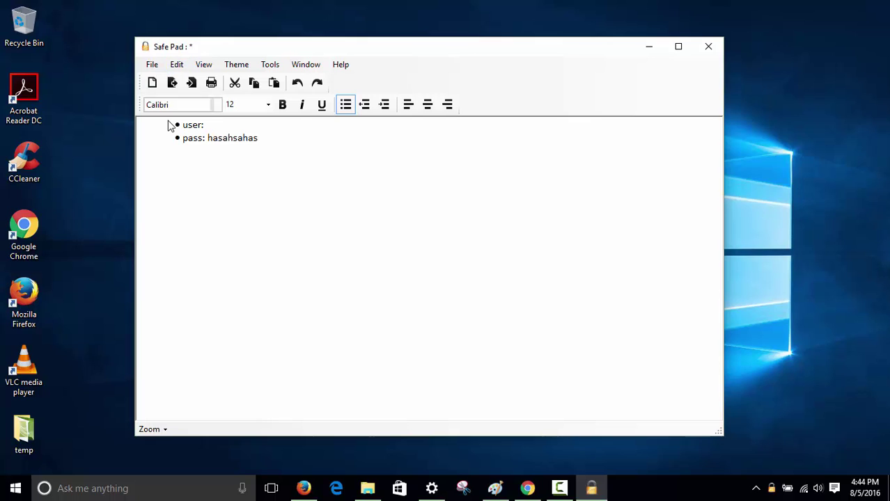
{"action": "left_click", "coordinate": [152, 64]}
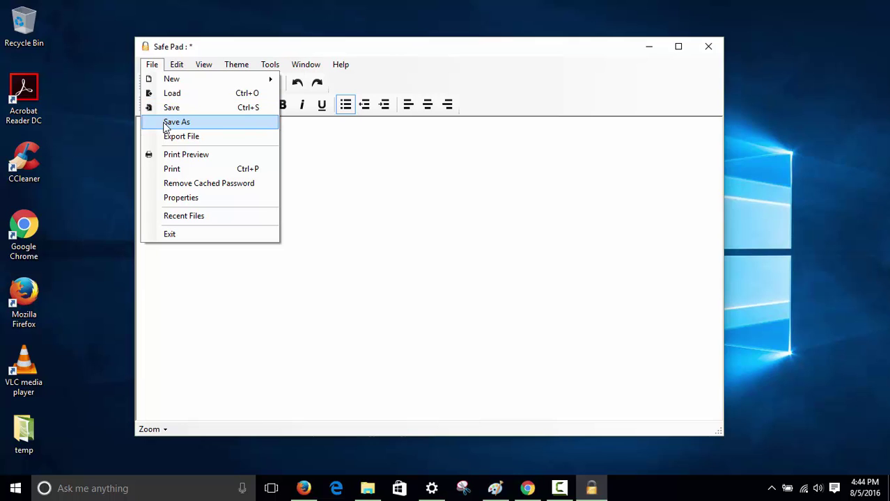
Start Save As, set Password One and Password Two, and confirm both in Stage 2
{"action": "left_click", "coordinate": [175, 122]}
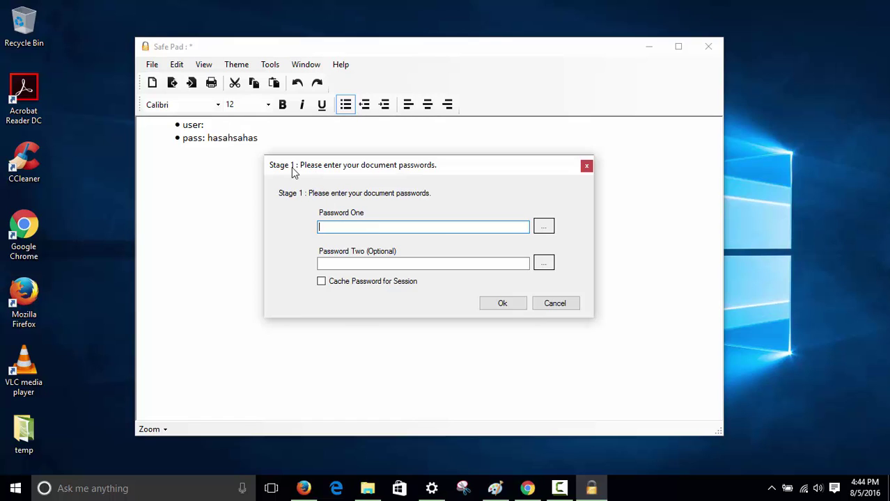
{"action": "key", "text": "Tab"}
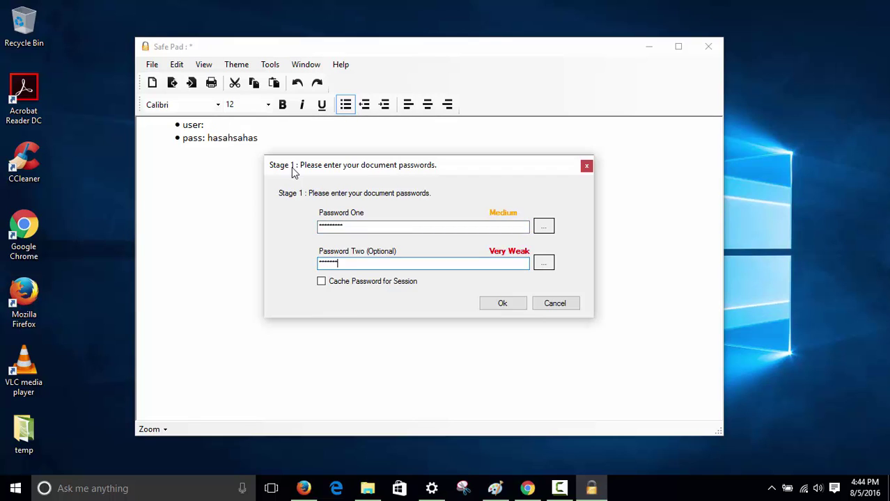
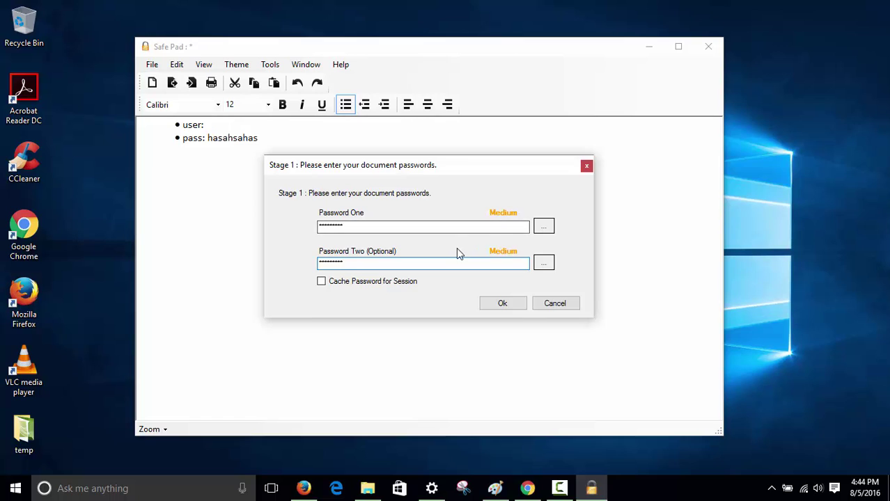
{"action": "left_click", "coordinate": [502, 304]}
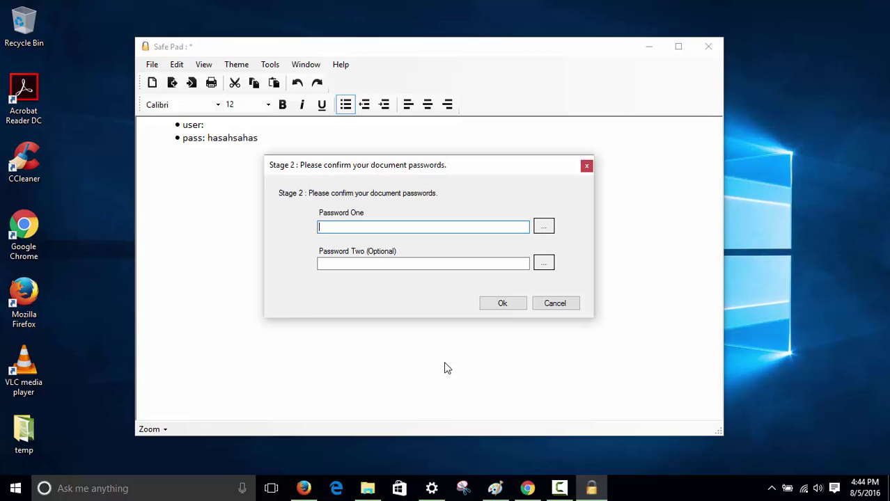
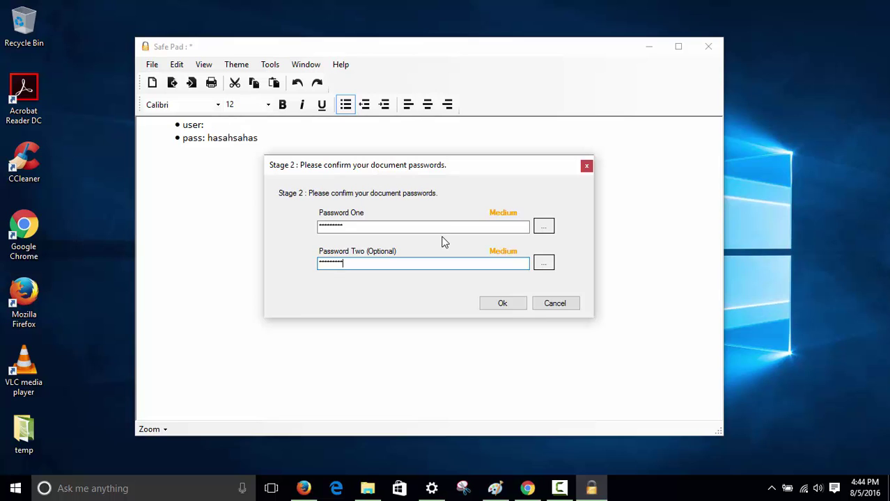
{"action": "key", "text": "Return"}
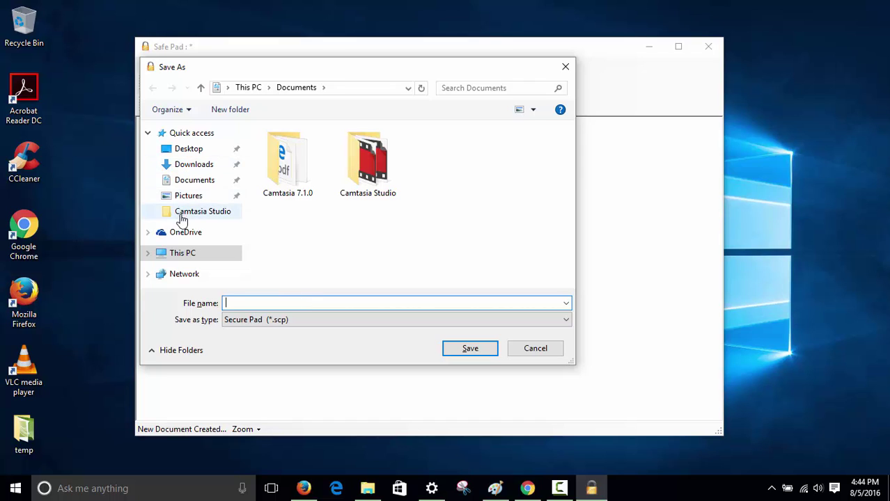
Save the note as 'My safe document.scp' in Downloads\SafePad 1.3
{"action": "left_click", "coordinate": [194, 165]}
{"action": "double_click", "coordinate": [287, 176]}
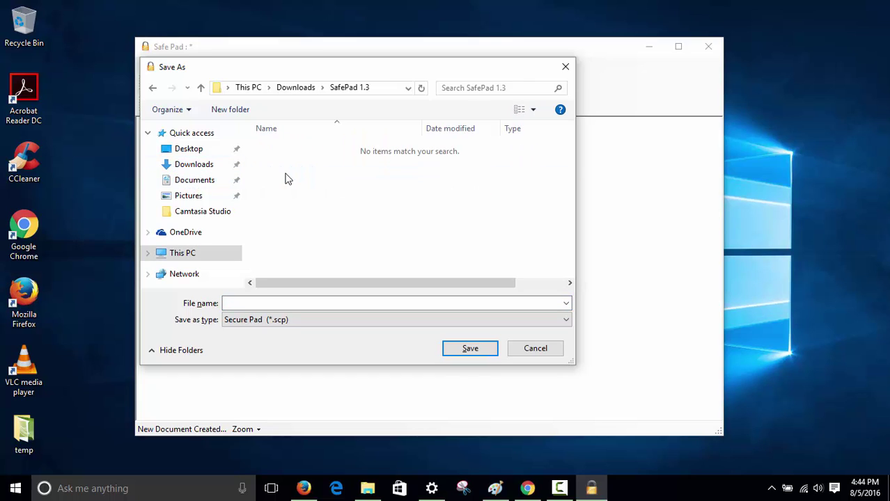
{"action": "left_click", "coordinate": [265, 303]}
{"action": "type", "text": "My d"}
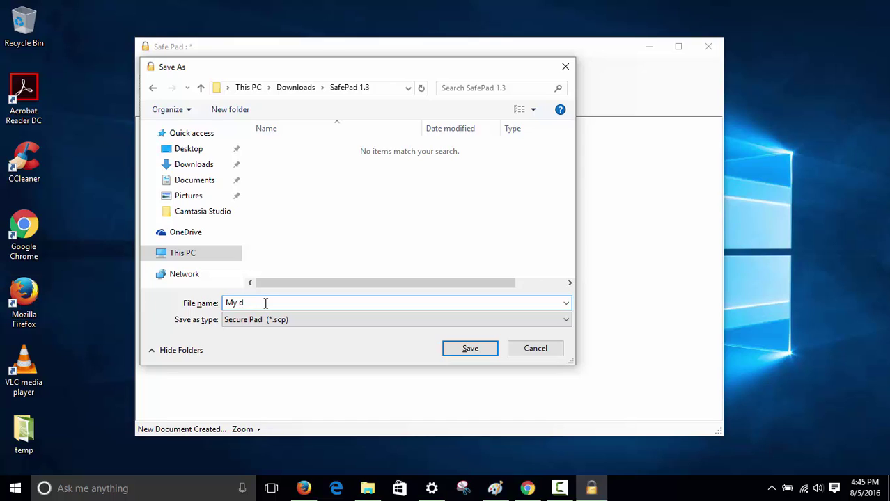
{"action": "key", "text": "BackSpace"}
{"action": "type", "text": "safe document"}
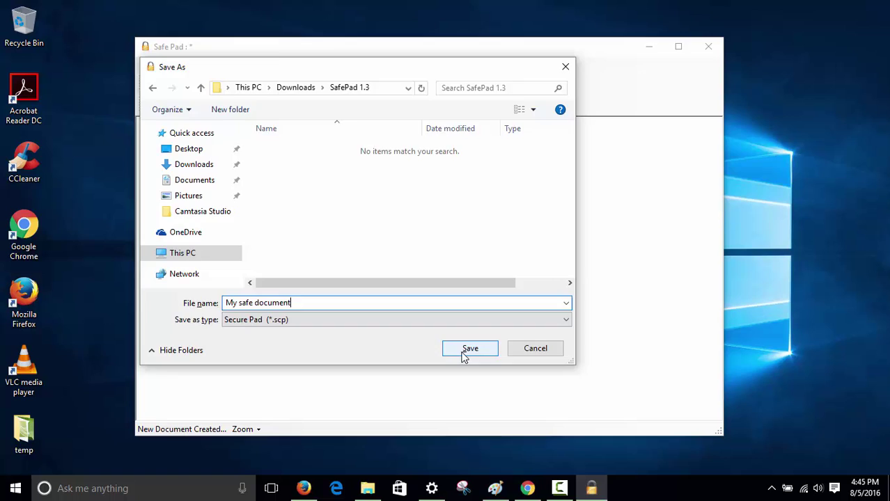
{"action": "left_click", "coordinate": [465, 352]}
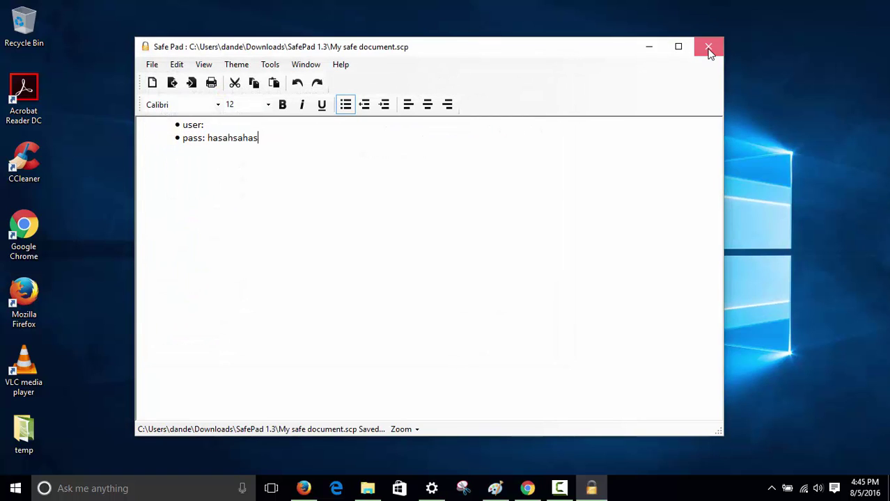
Close SafePad and select My safe document.scp in the SafePad 1.3 folder window
{"action": "left_click", "coordinate": [711, 52]}
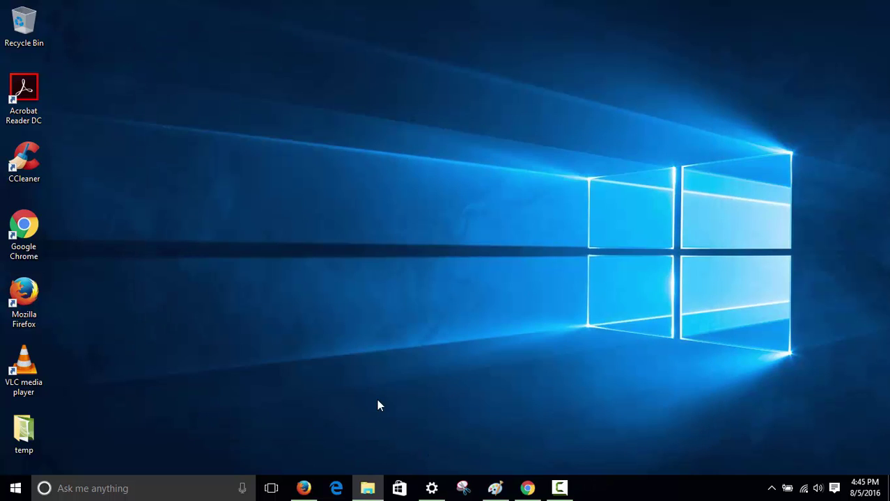
{"action": "mouse_move", "coordinate": [368, 487]}
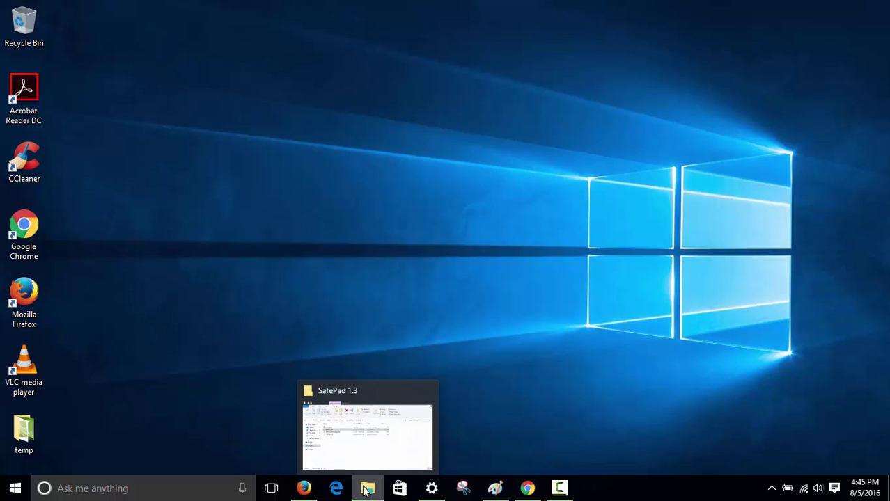
{"action": "mouse_move", "coordinate": [418, 460]}
{"action": "left_click", "coordinate": [370, 445]}
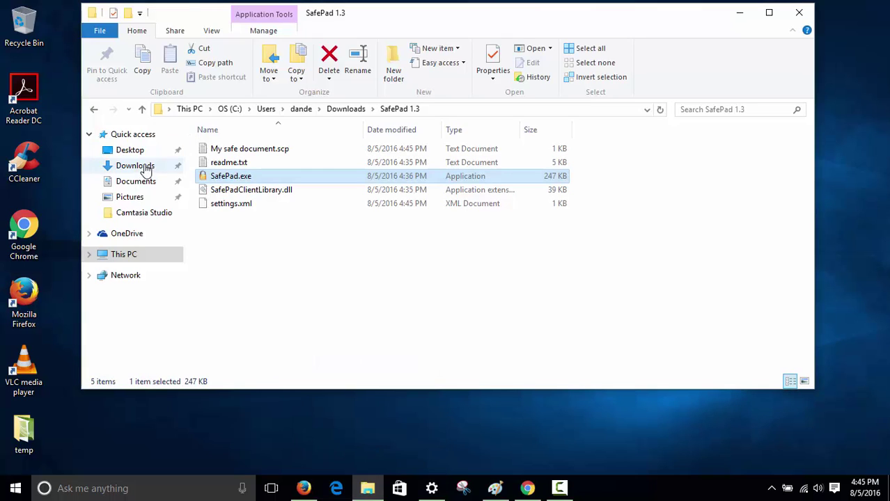
{"action": "left_click", "coordinate": [220, 149]}
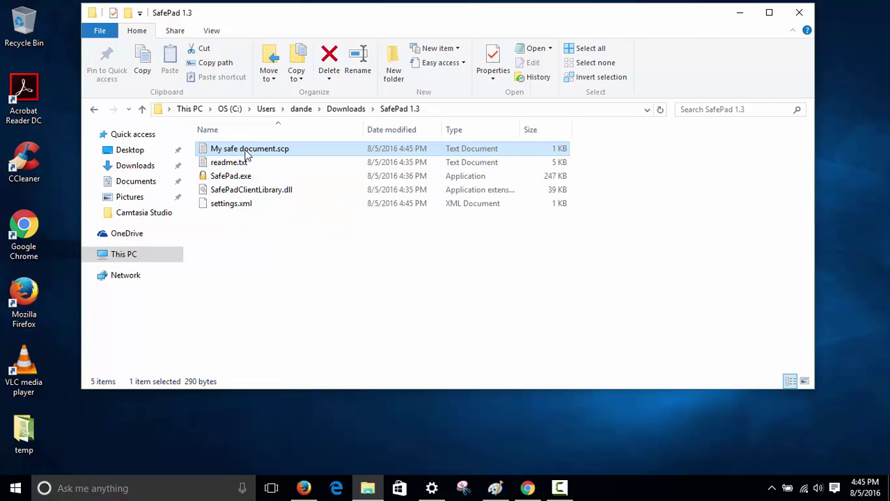
View My safe document.scp in Notepad as scrambled ciphertext, then close Notepad
{"action": "double_click", "coordinate": [252, 149]}
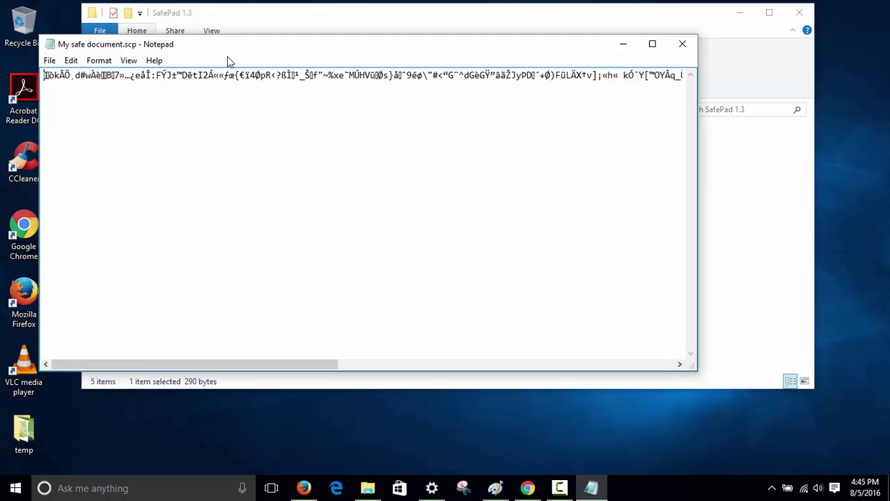
{"action": "left_click_drag", "start_coordinate": [198, 75], "coordinate": [822, 109]}
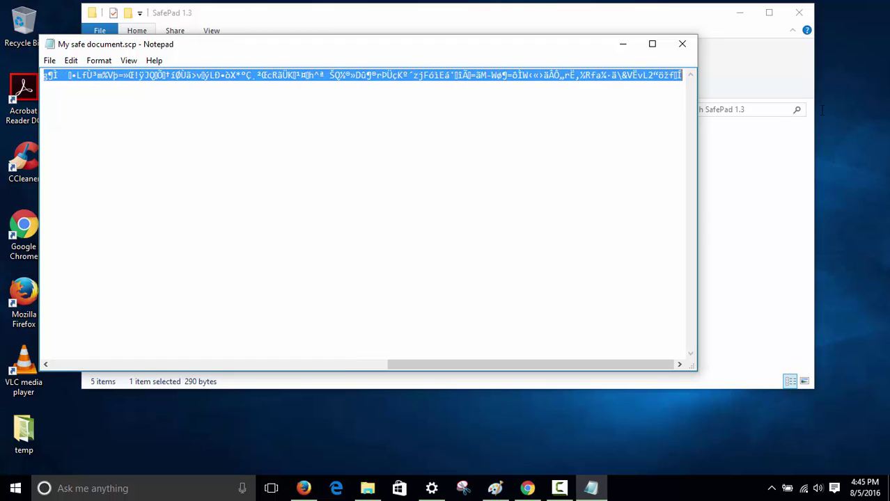
{"action": "left_click", "coordinate": [683, 44]}
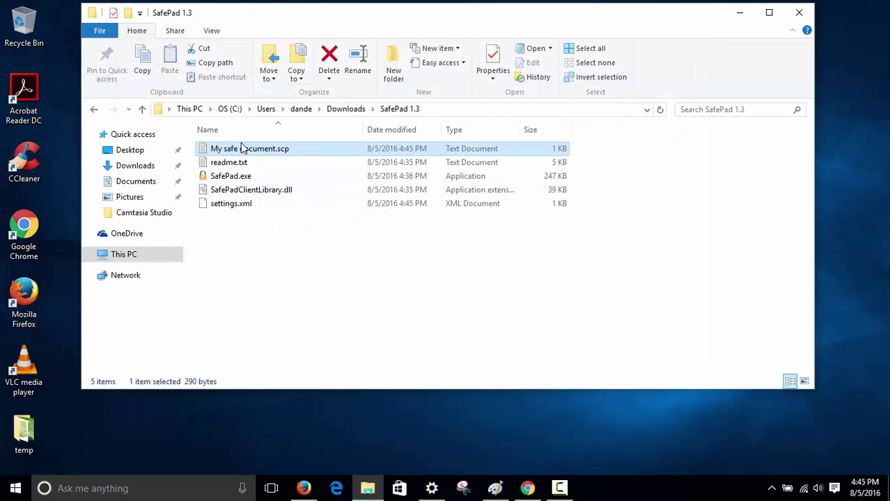
Launch SafePad, load My safe document.scp, and enter both passwords to decrypt it
{"action": "double_click", "coordinate": [221, 181]}
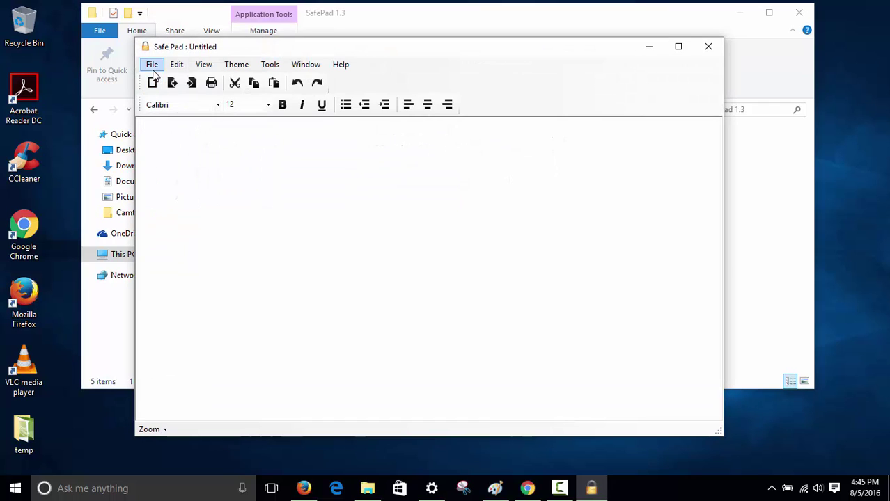
{"action": "left_click", "coordinate": [152, 65]}
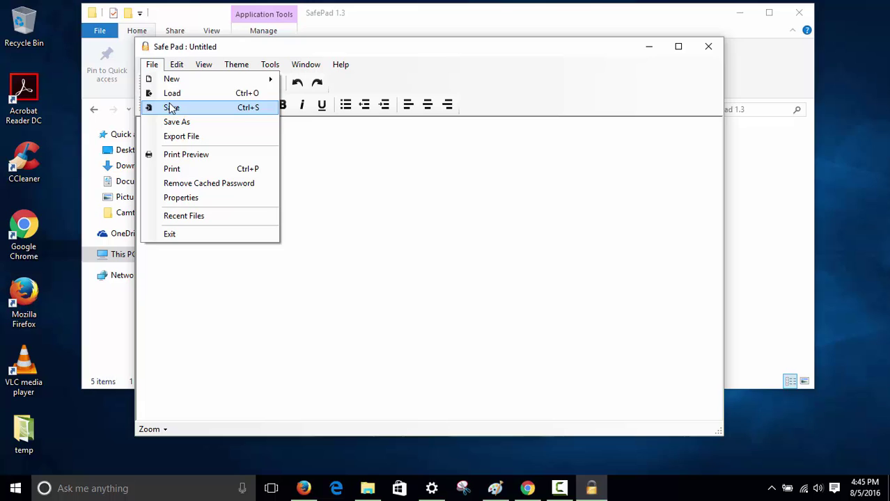
{"action": "left_click", "coordinate": [172, 94]}
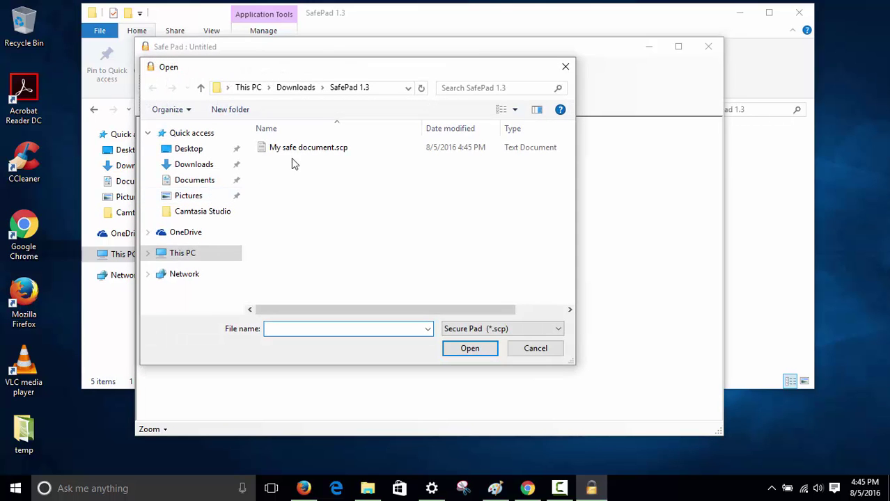
{"action": "double_click", "coordinate": [298, 150]}
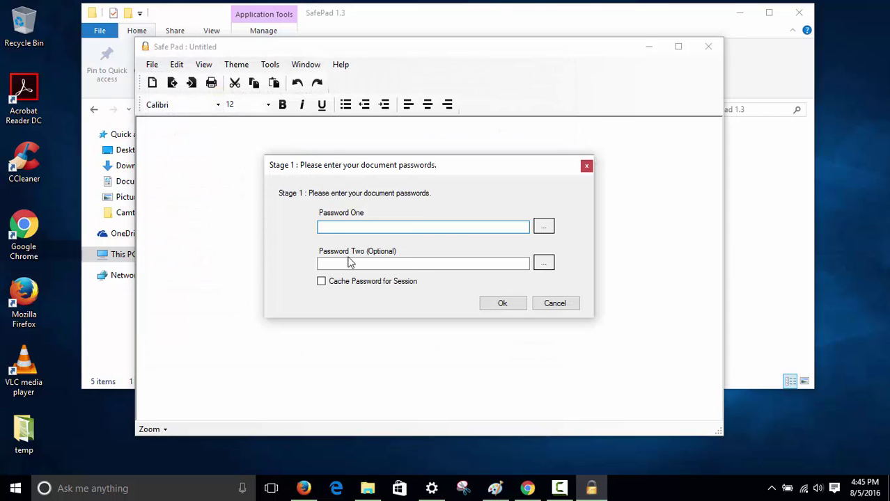
{"action": "type", "text": "*********"}
{"action": "key", "text": "Tab"}
{"action": "type", "text": "*"}
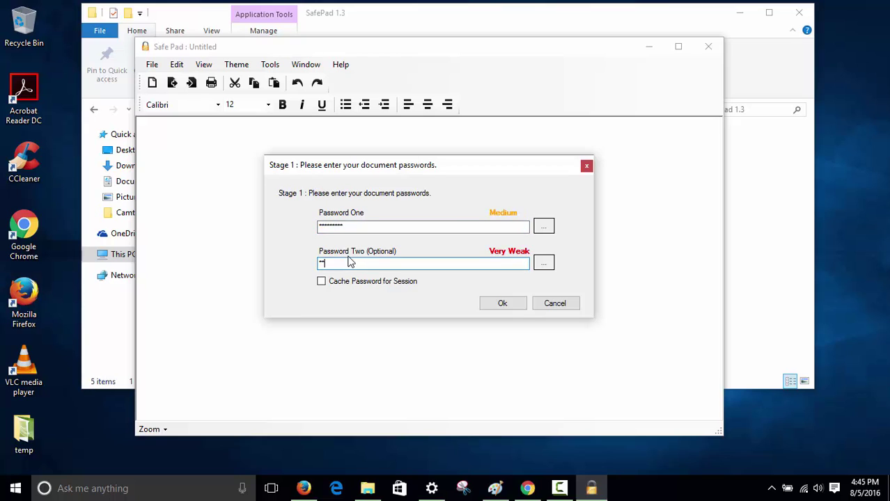
{"action": "type", "text": "********"}
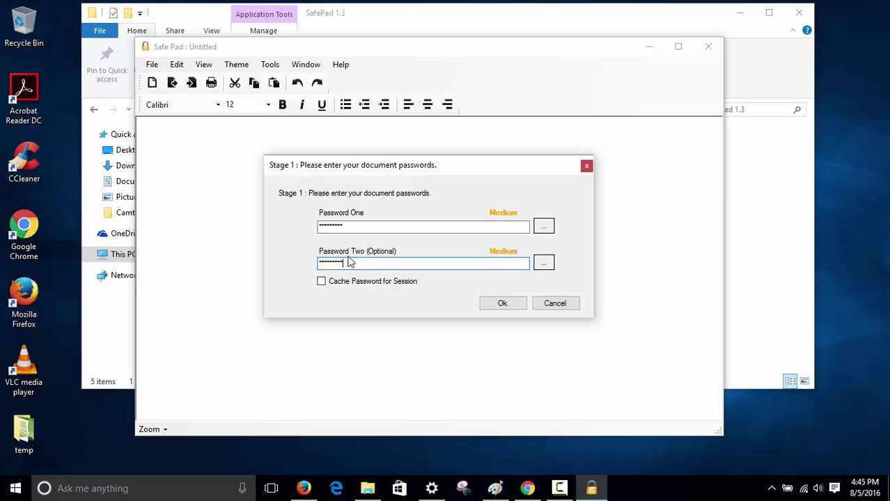
{"action": "key", "text": "Return"}
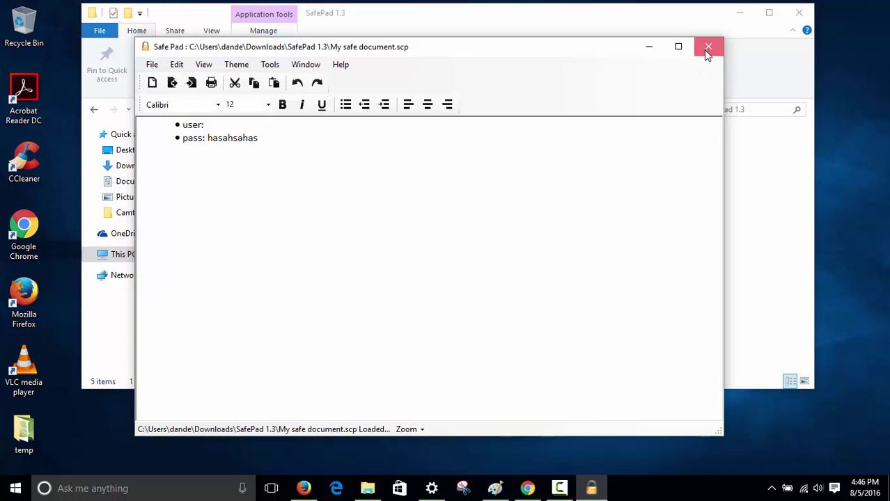
Close SafePad and the SafePad 1.3 File Explorer window
{"action": "left_click", "coordinate": [706, 52]}
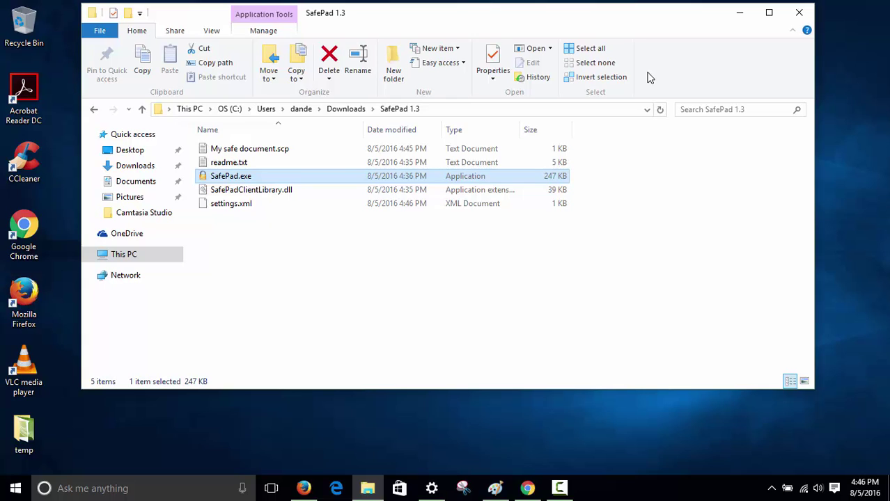
{"action": "left_click", "coordinate": [799, 13]}
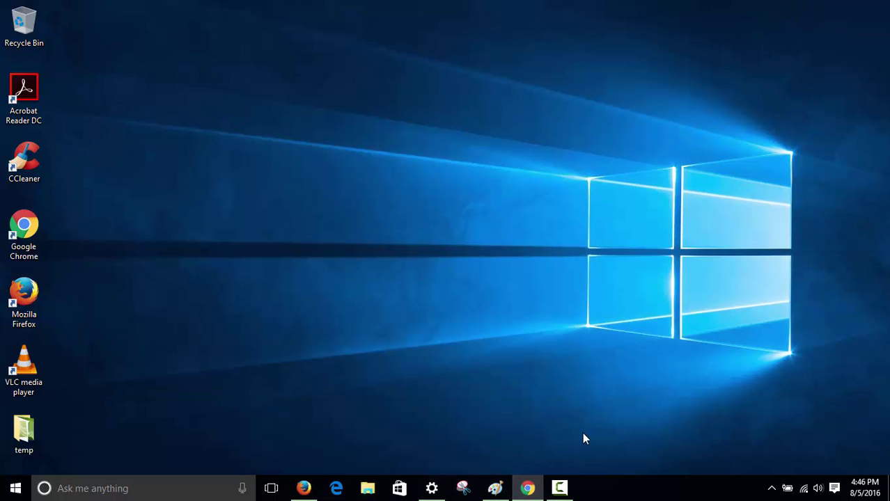
{"action": "left_click", "coordinate": [559, 488]}
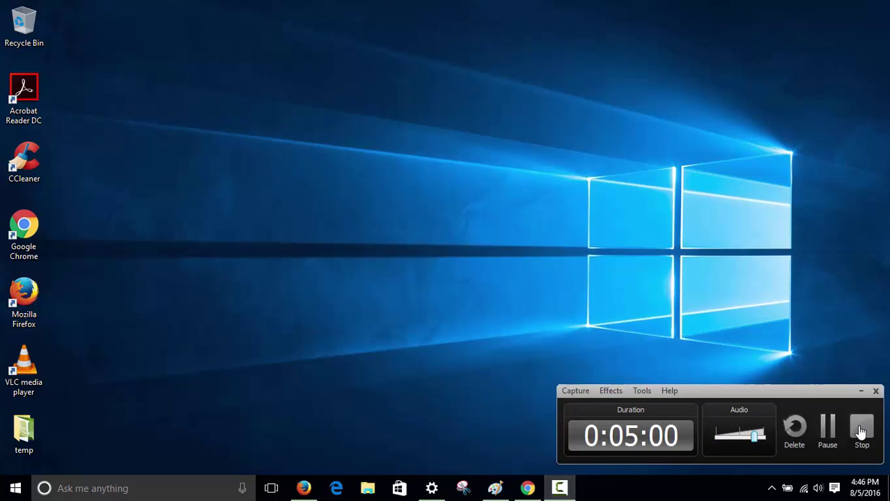